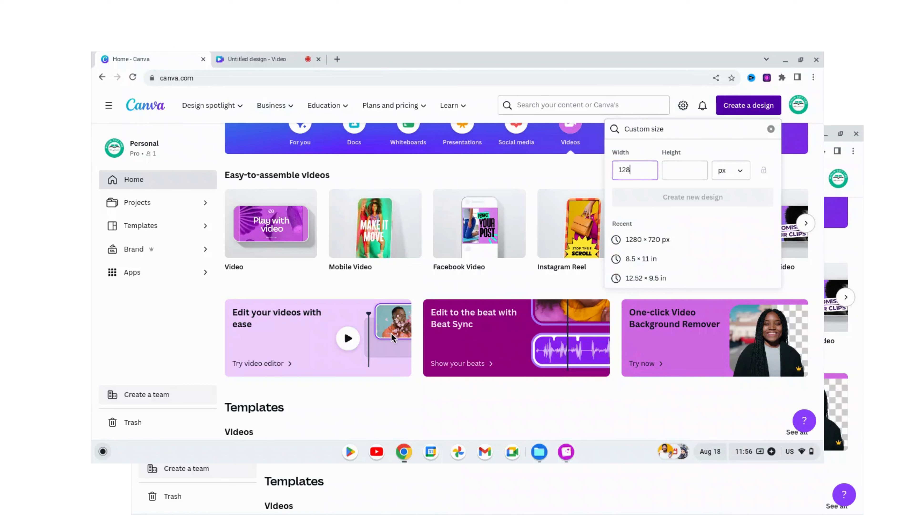
- Create a blank custom design of 1280 × 720 px and upload the recently downloaded photo of the bearded man
{"action": "left_click", "coordinate": [692, 172]}
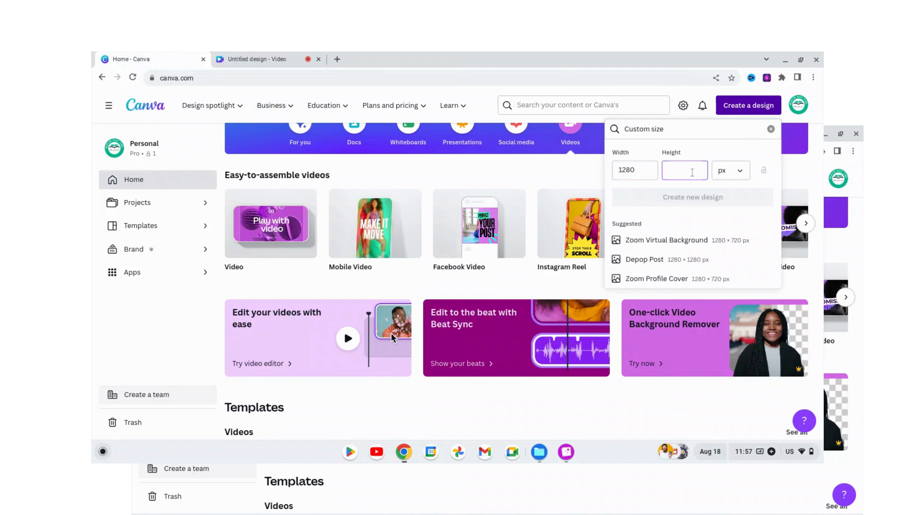
{"action": "type", "text": "720"}
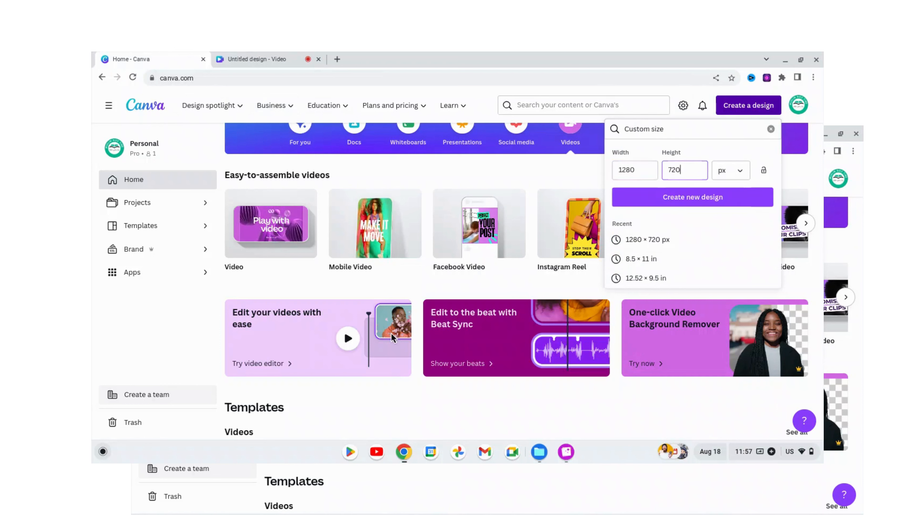
{"action": "left_click", "coordinate": [697, 199]}
{"action": "left_click", "coordinate": [662, 453]}
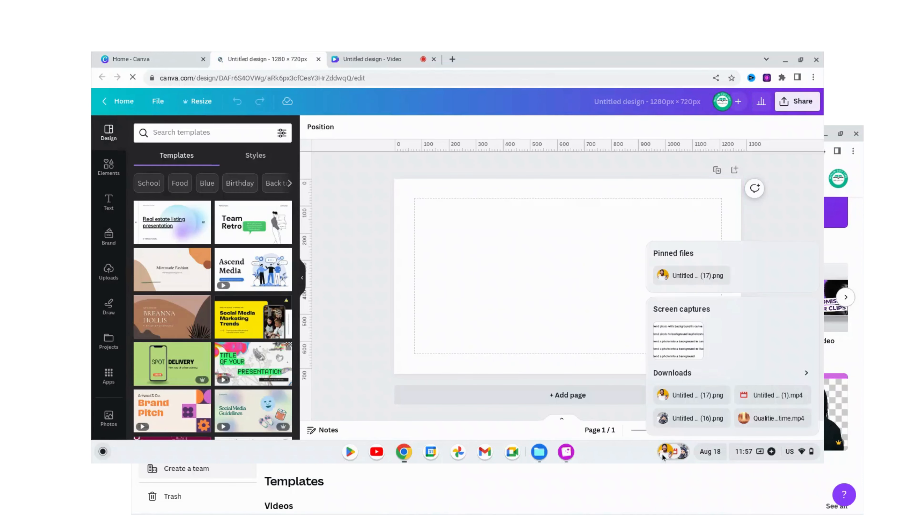
{"action": "left_click_drag", "start_coordinate": [681, 393], "coordinate": [161, 244]}
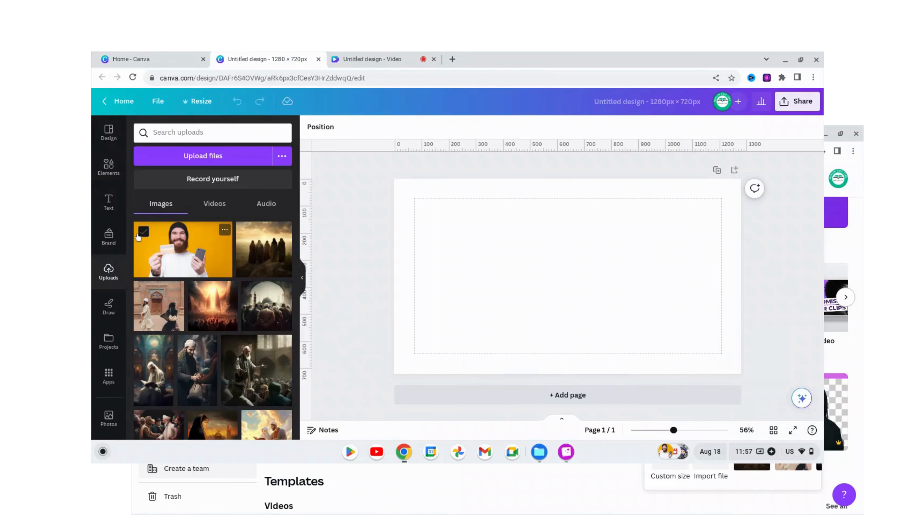
- Add a circular frame near the middle of the page and fill it with the uploaded photo of the bearded man
{"action": "left_click", "coordinate": [108, 167]}
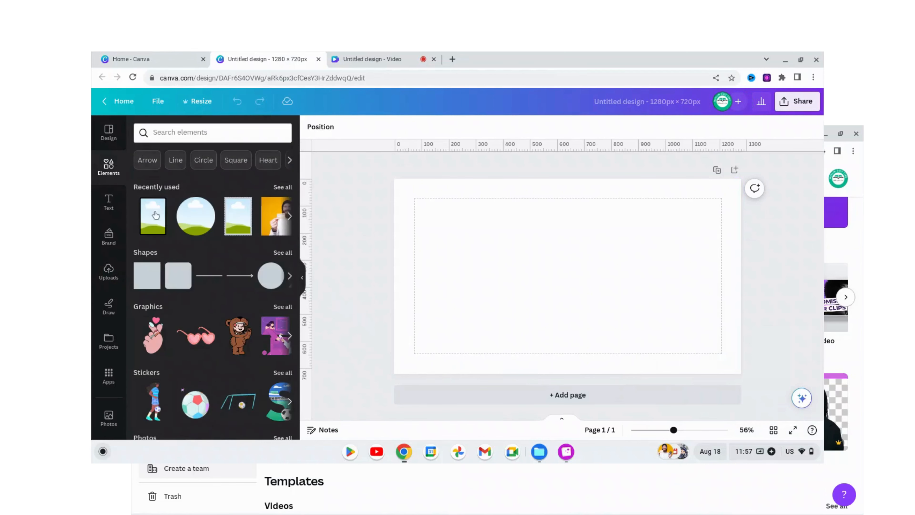
{"action": "scroll", "coordinate": [177, 296], "scroll_direction": "down", "scroll_amount": 2}
{"action": "scroll", "coordinate": [177, 295], "scroll_direction": "down", "scroll_amount": 8}
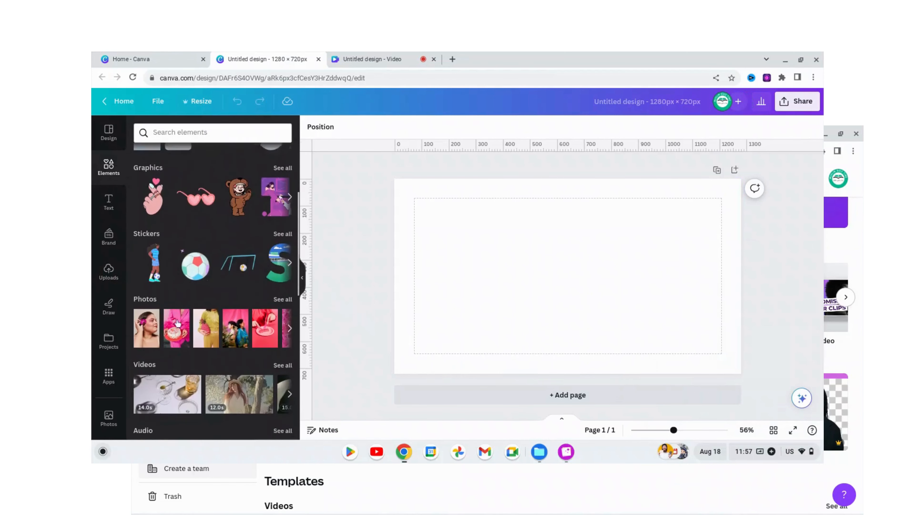
{"action": "scroll", "coordinate": [175, 339], "scroll_direction": "down", "scroll_amount": 3}
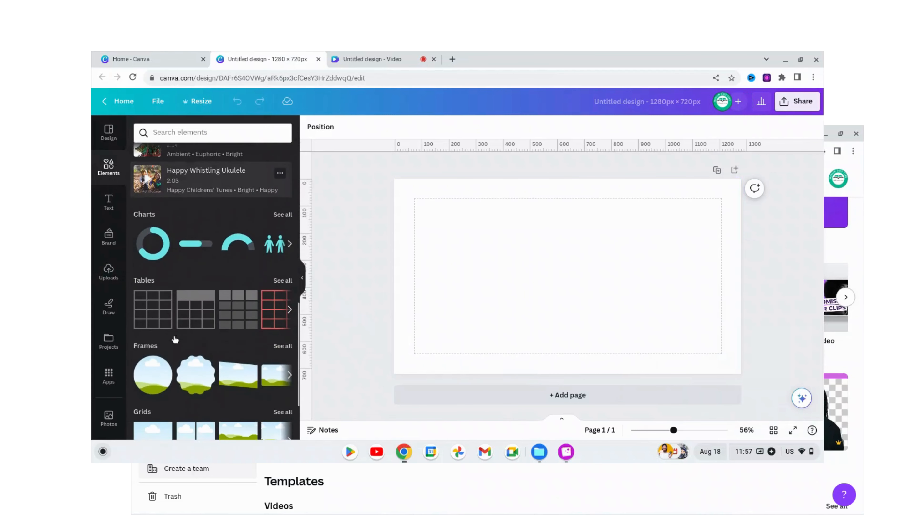
{"action": "left_click", "coordinate": [147, 326]}
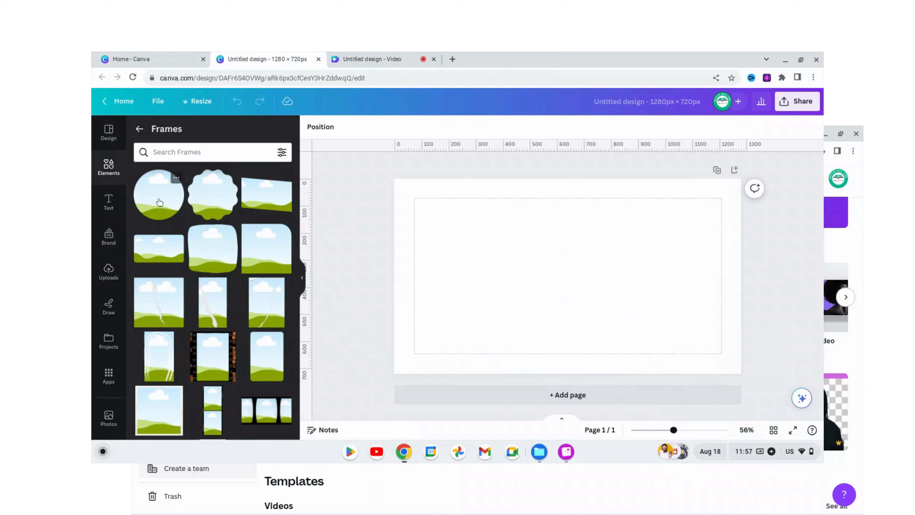
{"action": "left_click_drag", "start_coordinate": [159, 202], "coordinate": [555, 253]}
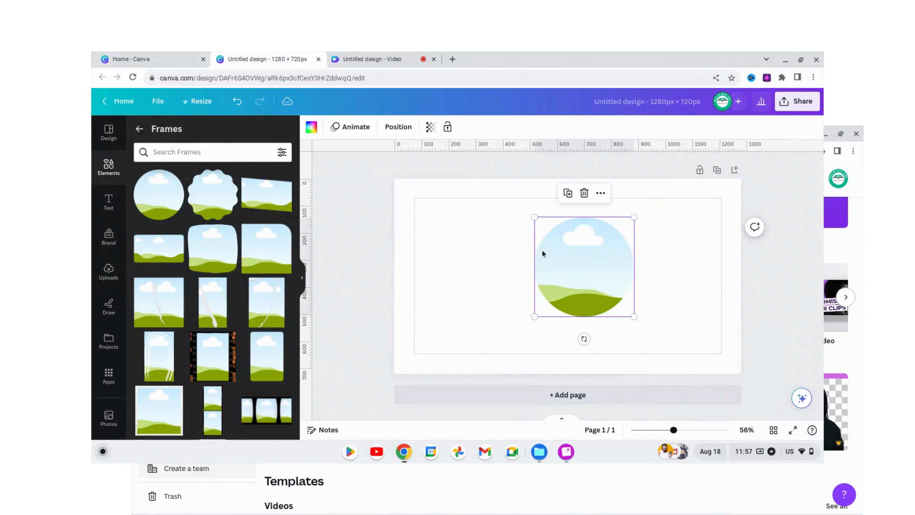
{"action": "left_click", "coordinate": [108, 278]}
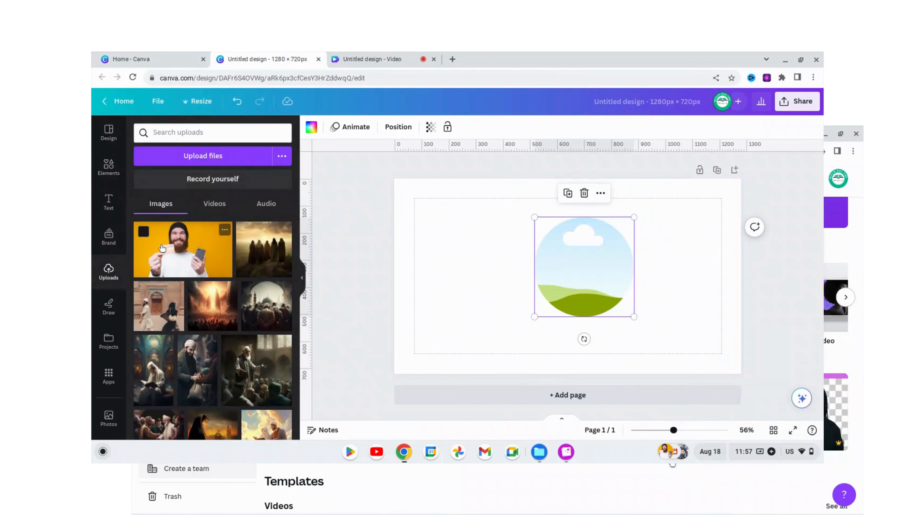
{"action": "left_click_drag", "start_coordinate": [161, 252], "coordinate": [592, 275]}
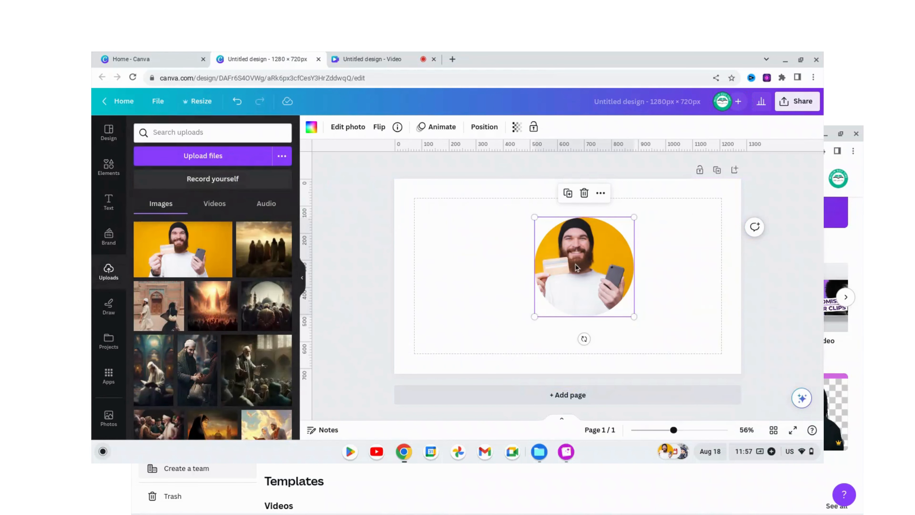
- Shift the photo slightly right inside the circular frame and move the frame to the upper-right corner of the page margins
{"action": "double_click", "coordinate": [585, 274]}
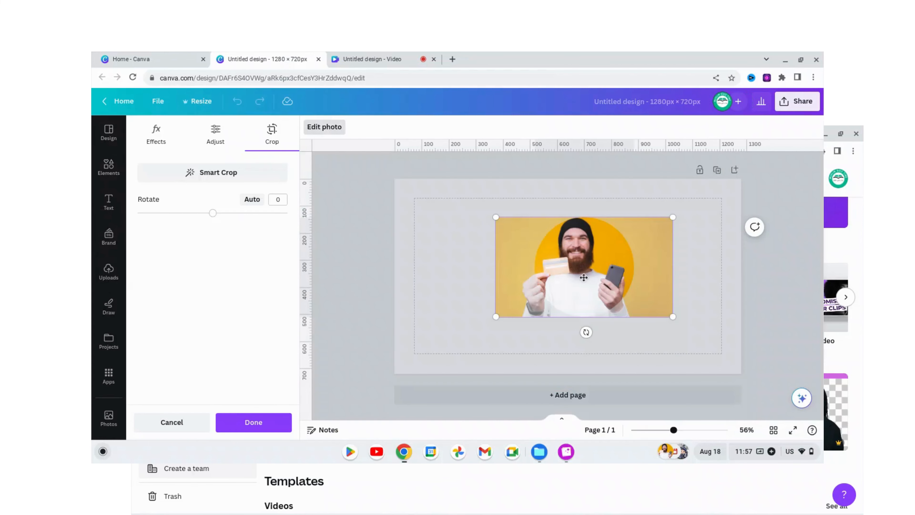
{"action": "left_click_drag", "start_coordinate": [584, 277], "coordinate": [598, 281]}
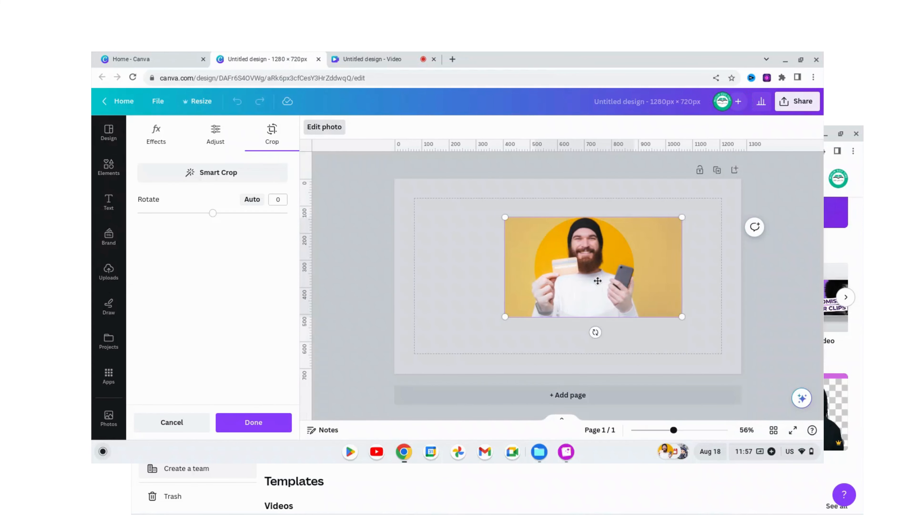
{"action": "left_click", "coordinate": [699, 280]}
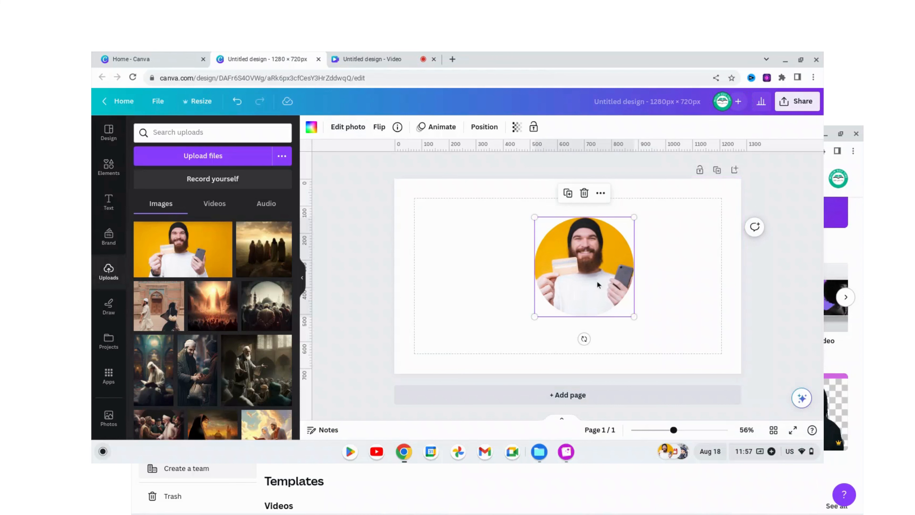
{"action": "left_click_drag", "start_coordinate": [598, 284], "coordinate": [679, 266]}
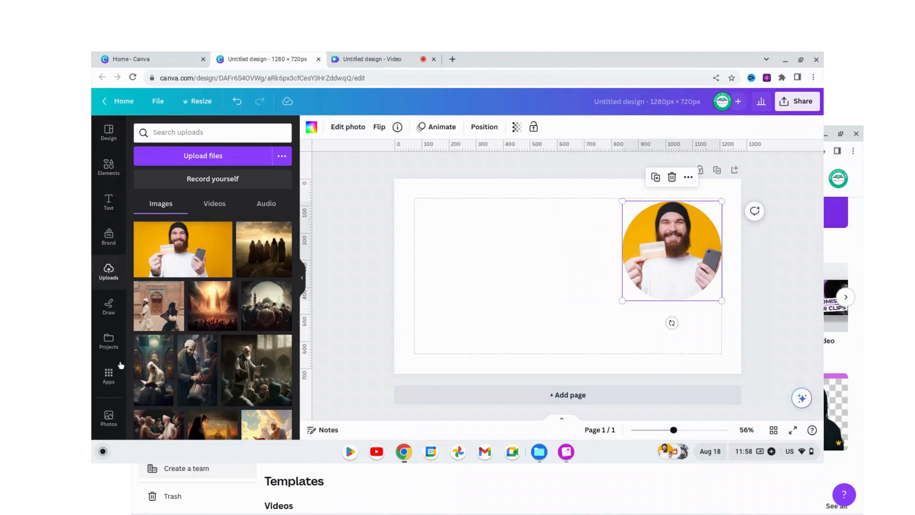
- Add a nearly square, thin-bordered frame to the left half of the page
{"action": "left_click", "coordinate": [105, 176]}
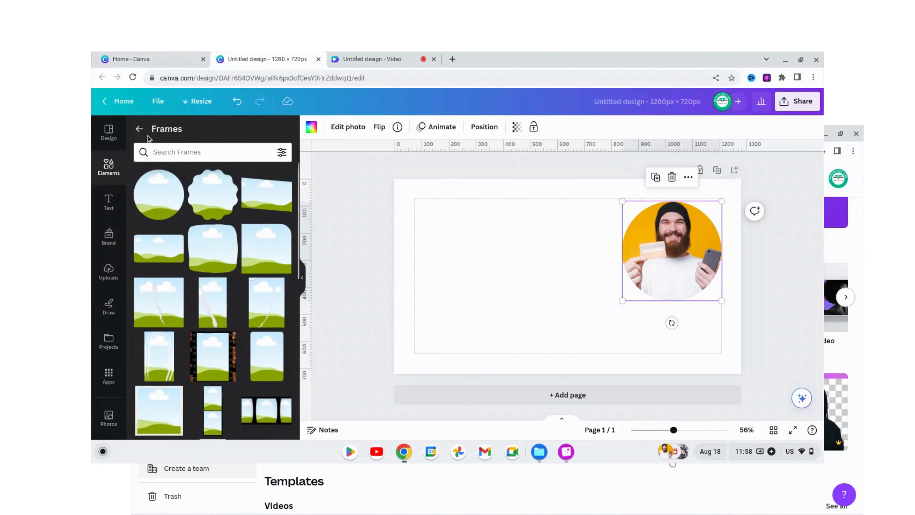
{"action": "scroll", "coordinate": [212, 288], "scroll_direction": "down", "scroll_amount": 10}
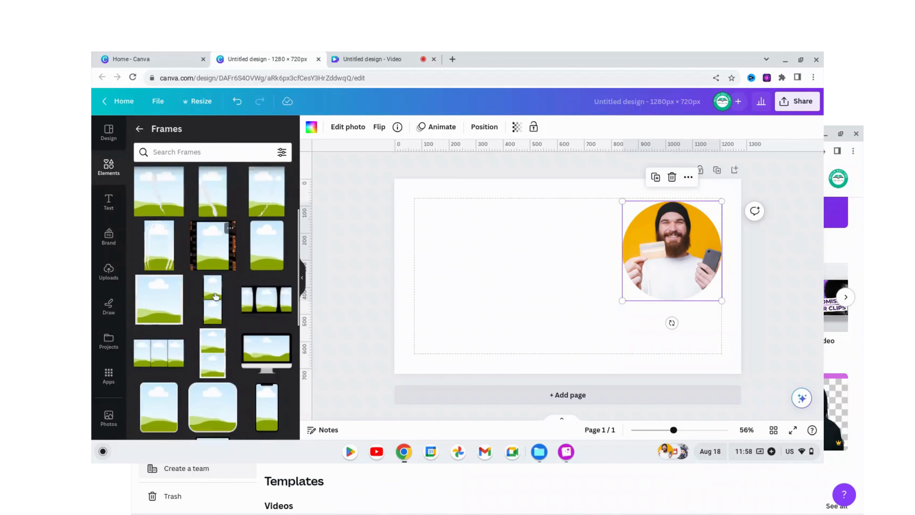
{"action": "scroll", "coordinate": [218, 300], "scroll_direction": "up", "scroll_amount": 5}
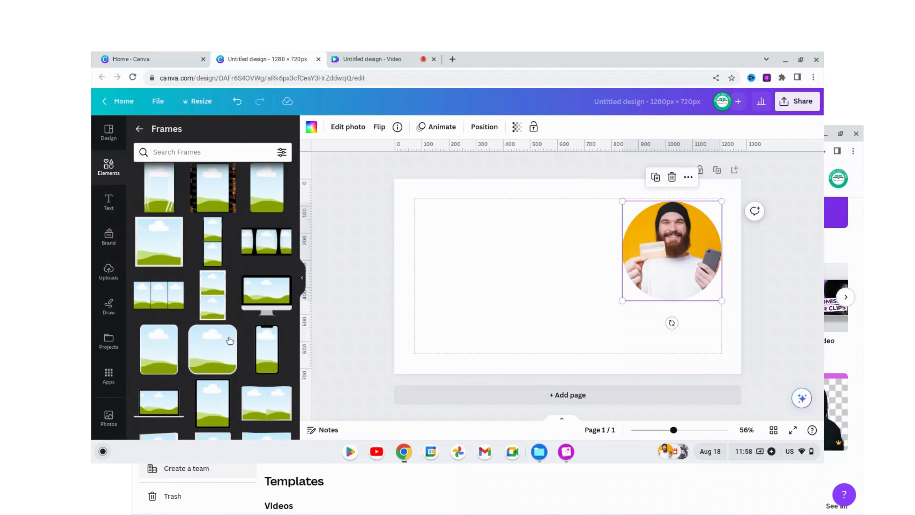
{"action": "scroll", "coordinate": [227, 343], "scroll_direction": "up", "scroll_amount": 1}
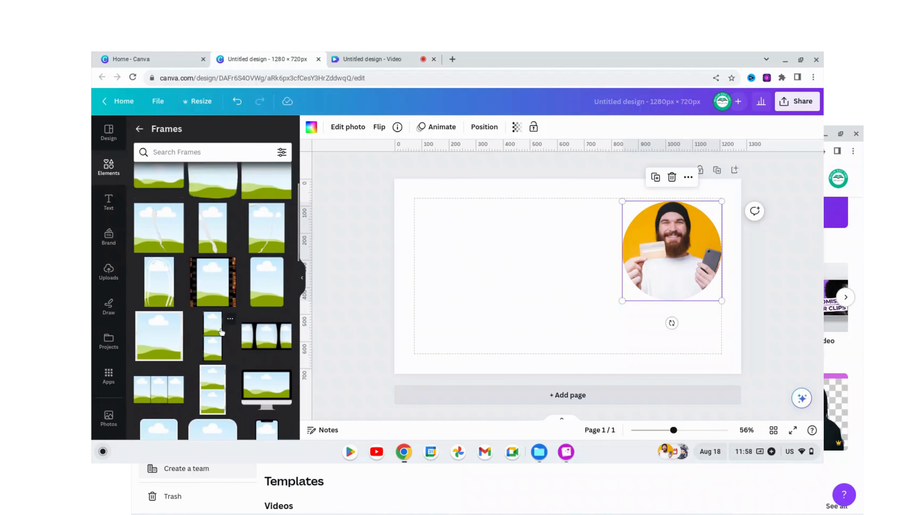
{"action": "scroll", "coordinate": [220, 329], "scroll_direction": "down", "scroll_amount": 2}
{"action": "scroll", "coordinate": [179, 290], "scroll_direction": "up", "scroll_amount": 2}
{"action": "left_click_drag", "start_coordinate": [159, 273], "coordinate": [470, 262]}
{"action": "left_click", "coordinate": [555, 270]}
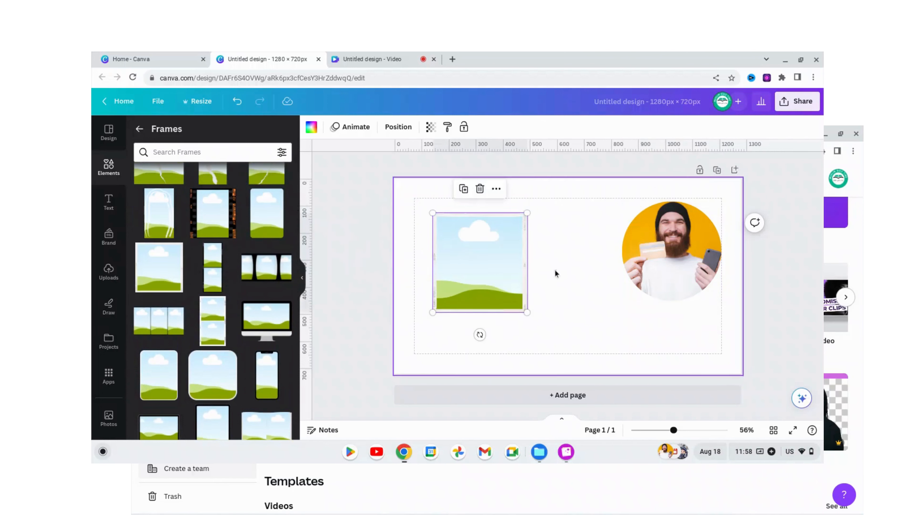
{"action": "left_click", "coordinate": [488, 271]}
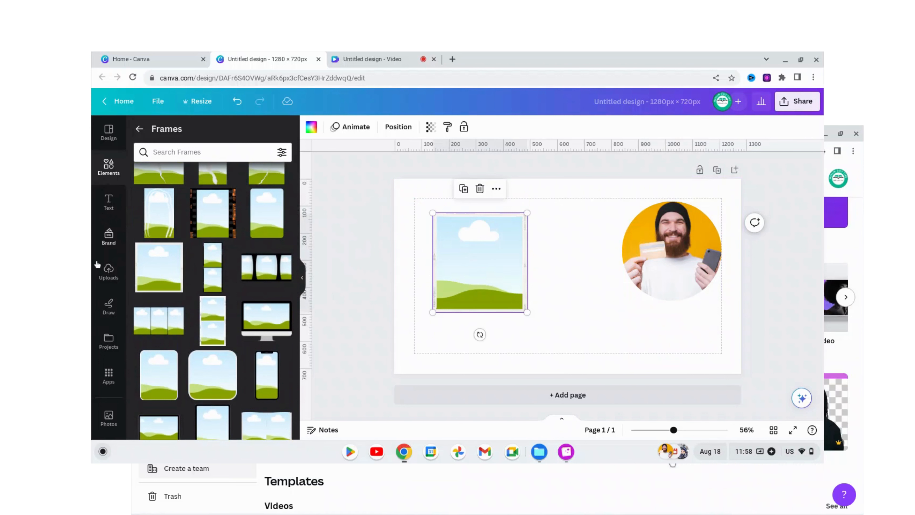
- Fill the square frame with the bearded man's photo and move the frame towards the page centre
{"action": "left_click", "coordinate": [113, 269]}
{"action": "left_click", "coordinate": [219, 255]}
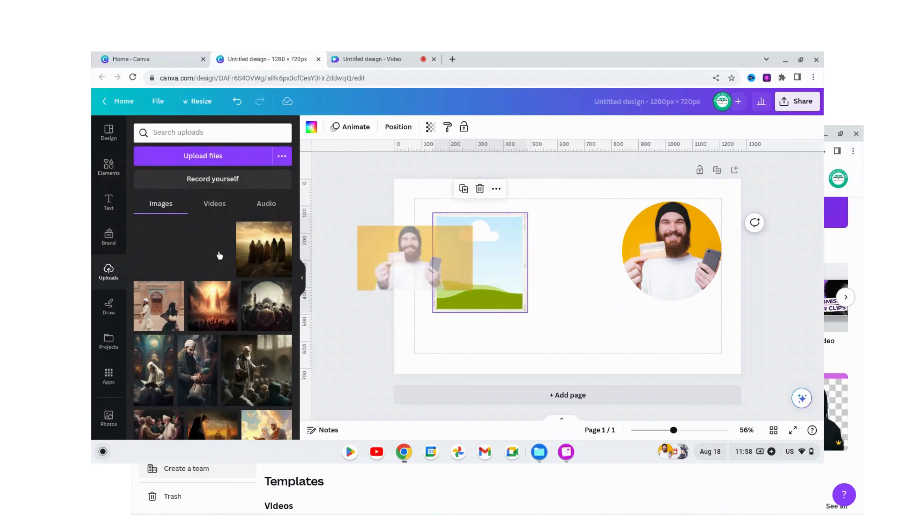
{"action": "left_click_drag", "start_coordinate": [473, 263], "coordinate": [583, 304]}
{"action": "double_click", "coordinate": [488, 266]}
{"action": "left_click", "coordinate": [567, 332]}
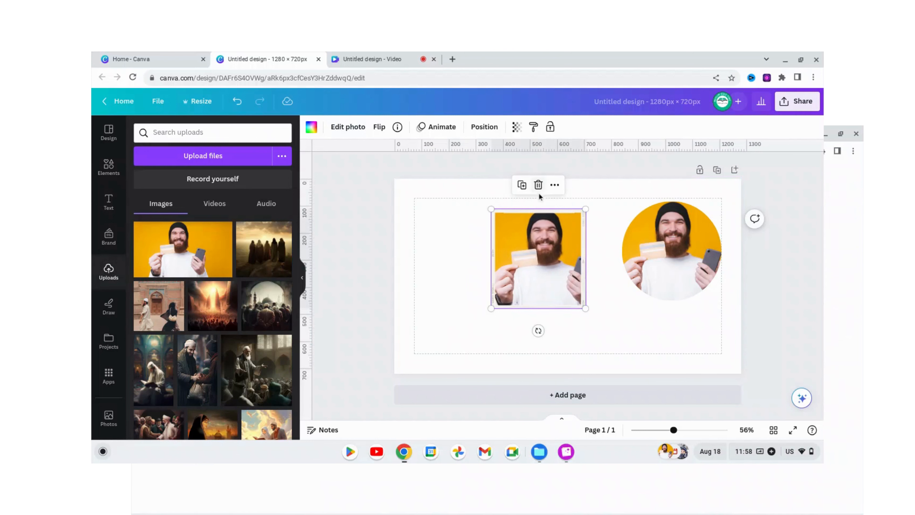
- Delete the photo from the square frame and remove the empty frame
{"action": "left_click", "coordinate": [538, 185]}
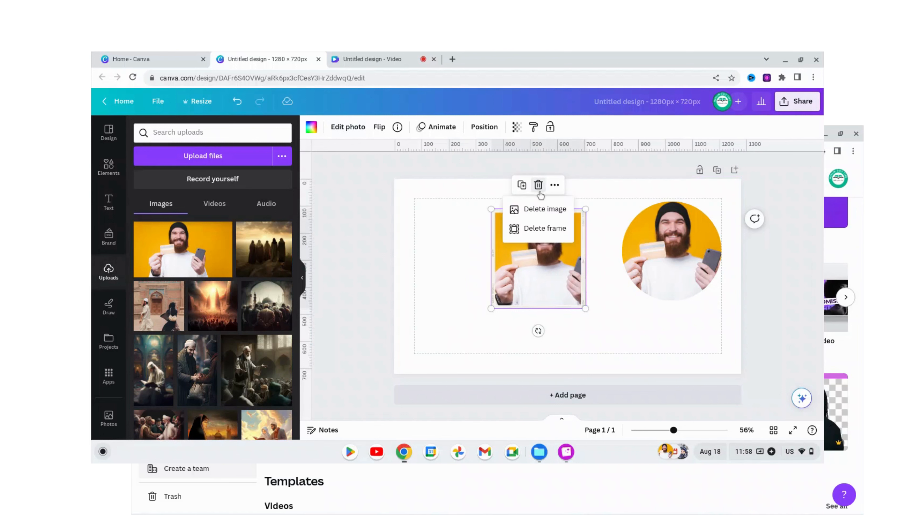
{"action": "left_click", "coordinate": [543, 210]}
{"action": "key", "text": "Delete"}
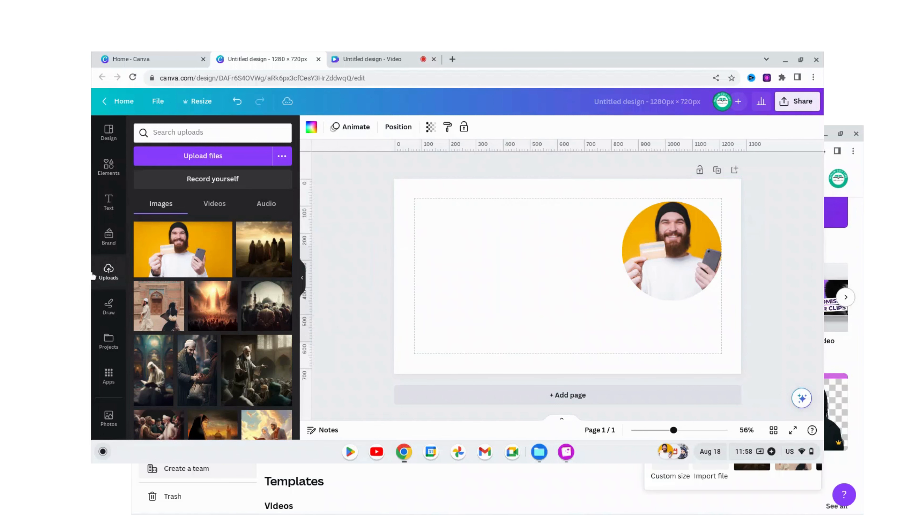
- Add a portrait rectangular frame with a double border to the left half of the page
{"action": "left_click", "coordinate": [107, 174]}
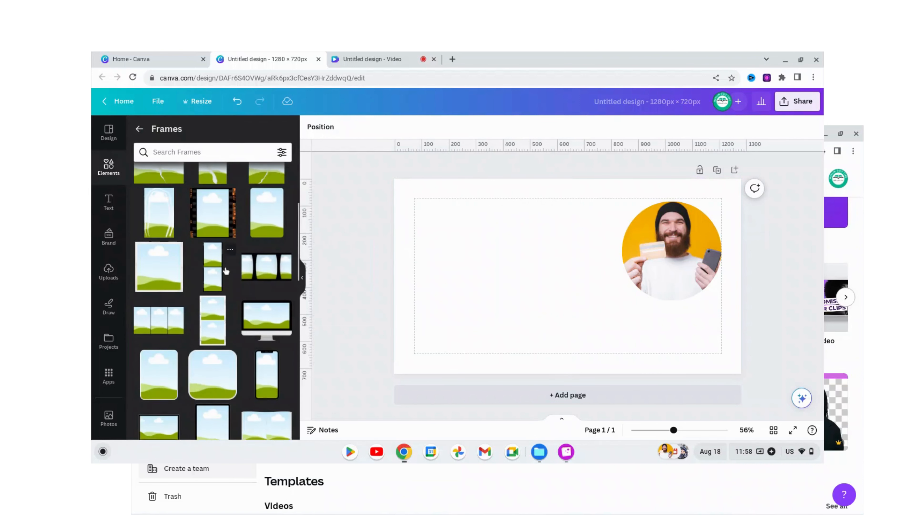
{"action": "scroll", "coordinate": [227, 288], "scroll_direction": "down", "scroll_amount": 4}
{"action": "scroll", "coordinate": [238, 339], "scroll_direction": "down", "scroll_amount": 2}
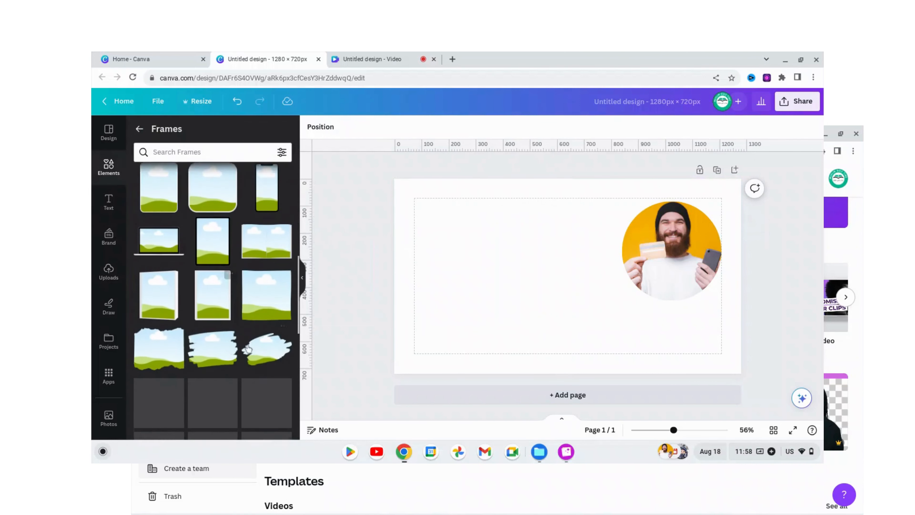
{"action": "scroll", "coordinate": [247, 348], "scroll_direction": "down", "scroll_amount": 6}
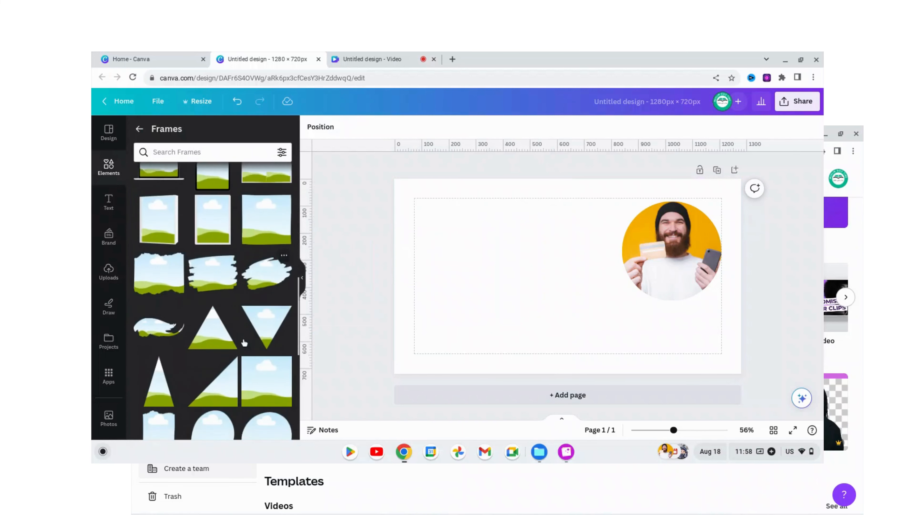
{"action": "scroll", "coordinate": [245, 344], "scroll_direction": "down", "scroll_amount": 3}
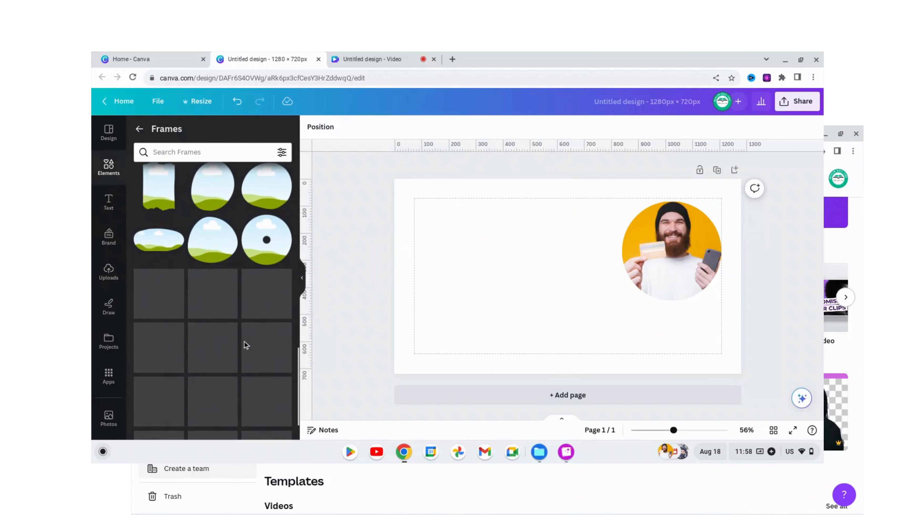
{"action": "scroll", "coordinate": [245, 335], "scroll_direction": "down", "scroll_amount": 4}
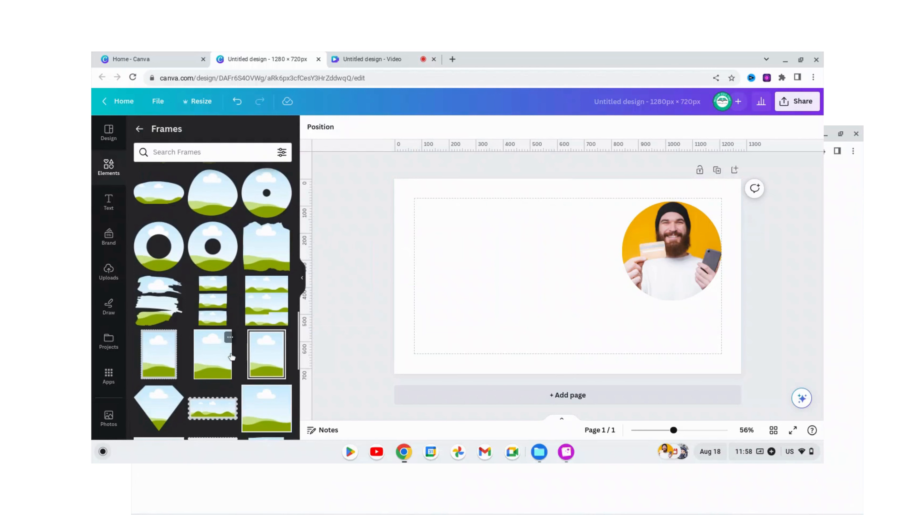
{"action": "left_click_drag", "start_coordinate": [253, 321], "coordinate": [498, 260]}
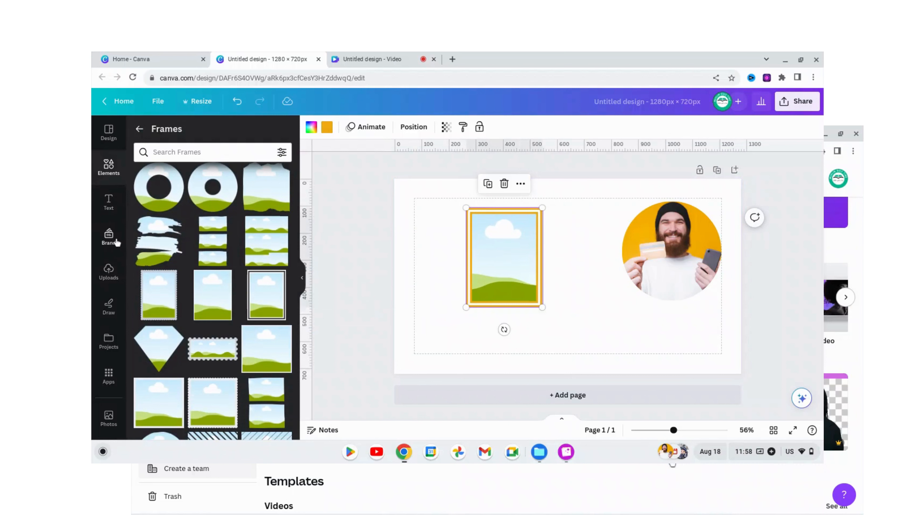
- Fill the portrait double-border frame with the bearded man's photo and shift the photo slightly rightwards inside the frame
{"action": "left_click", "coordinate": [109, 271]}
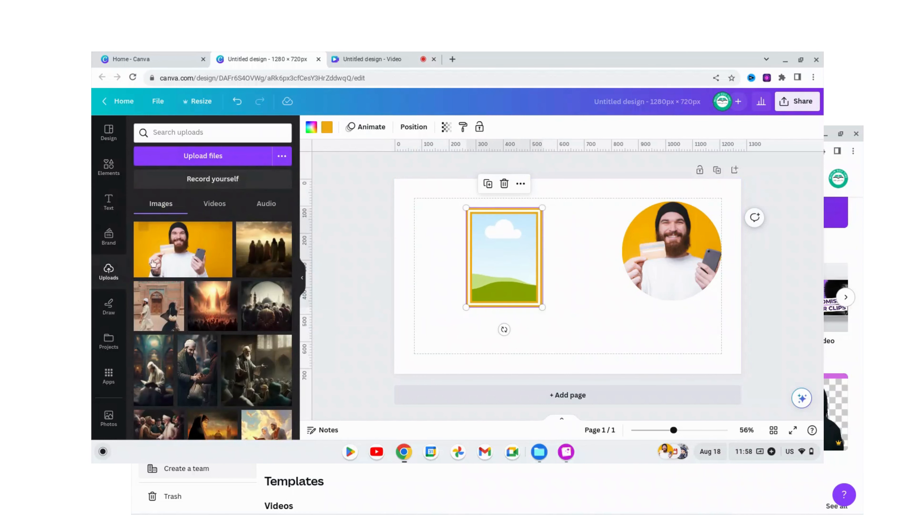
{"action": "left_click_drag", "start_coordinate": [160, 251], "coordinate": [482, 246]}
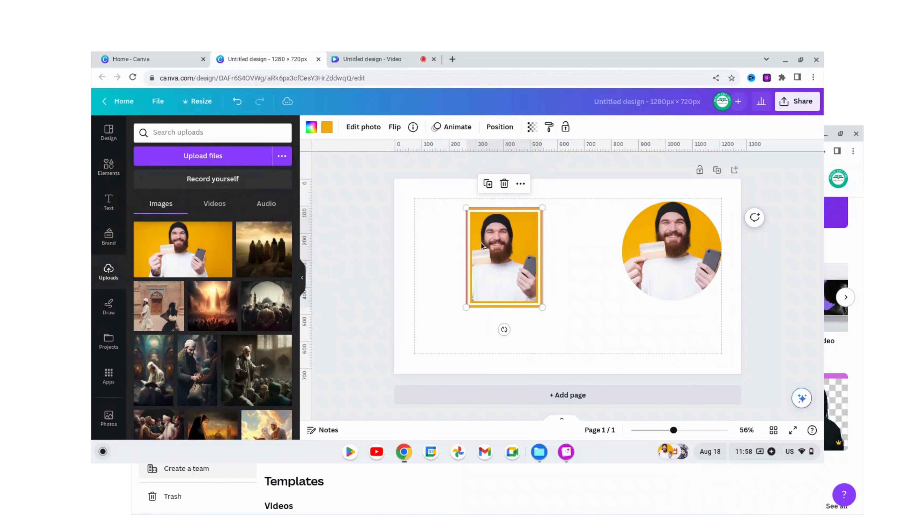
{"action": "double_click", "coordinate": [503, 271]}
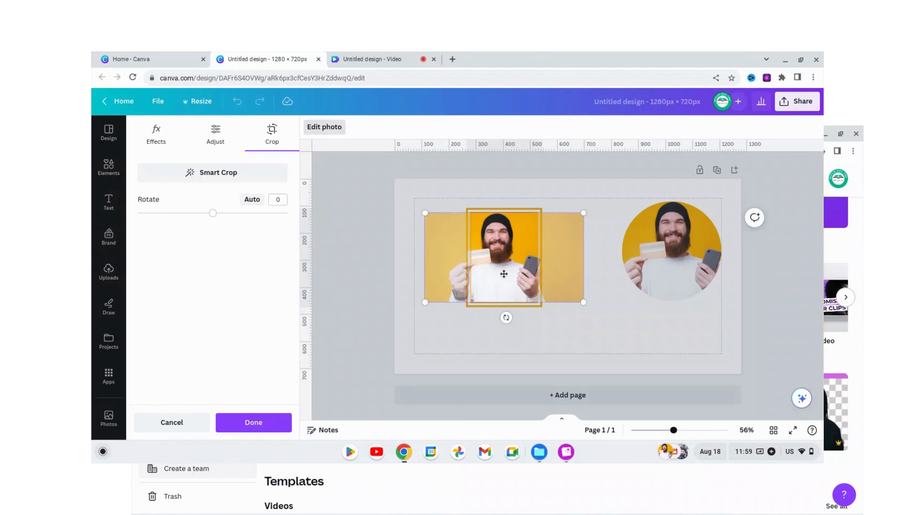
{"action": "left_click_drag", "start_coordinate": [504, 271], "coordinate": [516, 275]}
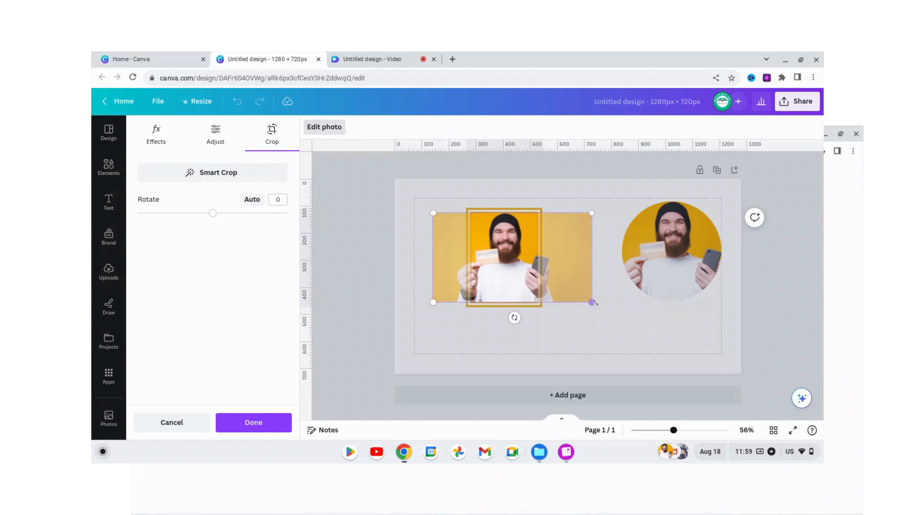
{"action": "left_click", "coordinate": [585, 316]}
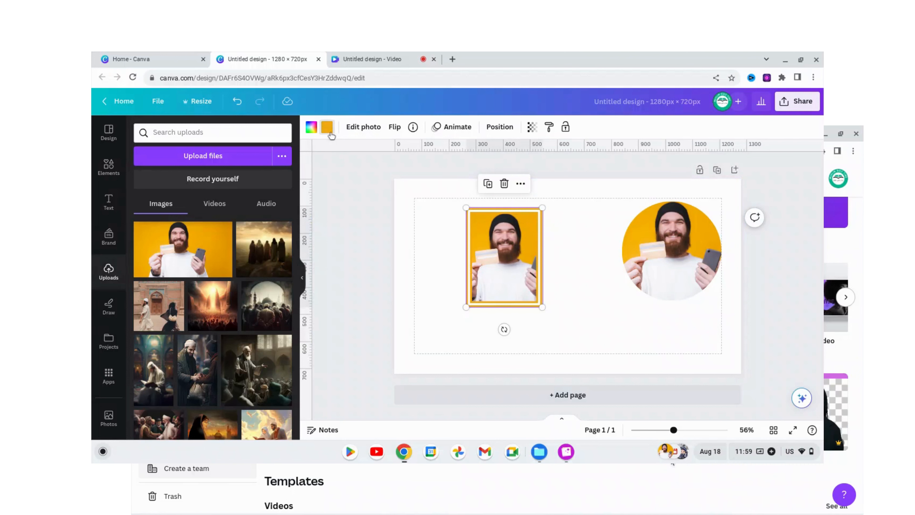
- Try several border colours on the portrait frame, settle on lime green, and move the frame beside the circular photo
{"action": "left_click", "coordinate": [326, 128]}
{"action": "scroll", "coordinate": [252, 317], "scroll_direction": "down", "scroll_amount": 1}
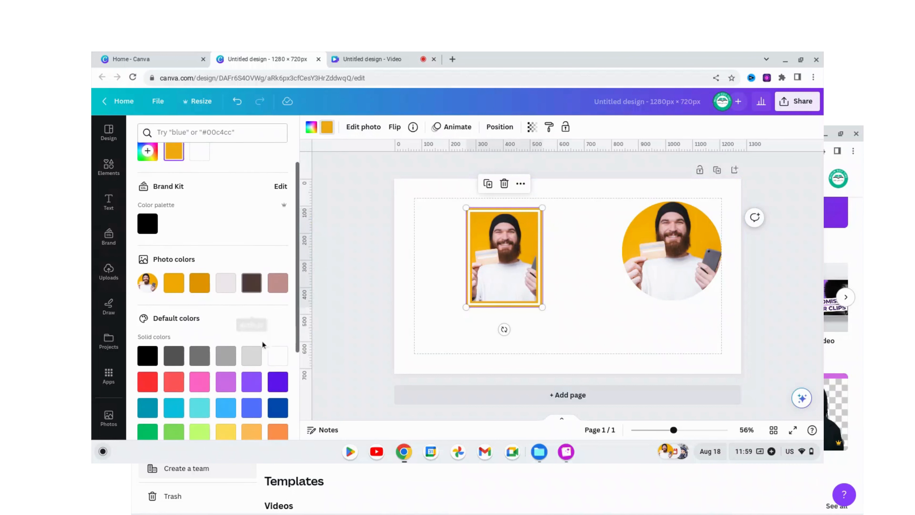
{"action": "left_click", "coordinate": [276, 382]}
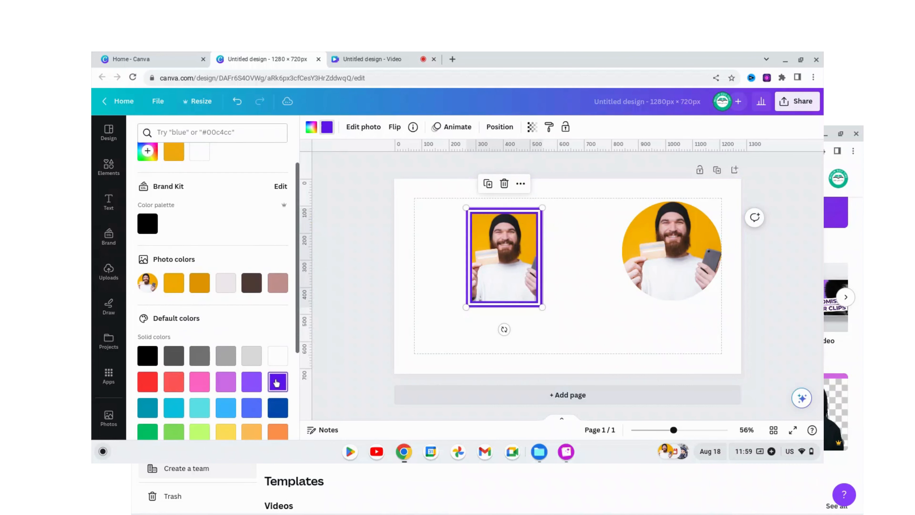
{"action": "left_click", "coordinate": [252, 384]}
{"action": "left_click", "coordinate": [225, 381]}
{"action": "scroll", "coordinate": [204, 379], "scroll_direction": "down", "scroll_amount": 1}
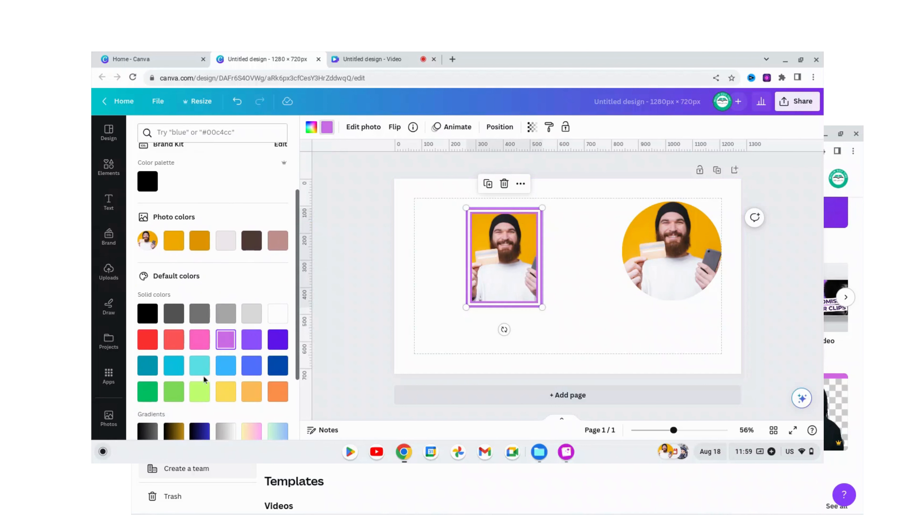
{"action": "left_click", "coordinate": [199, 365]}
{"action": "left_click", "coordinate": [199, 390]}
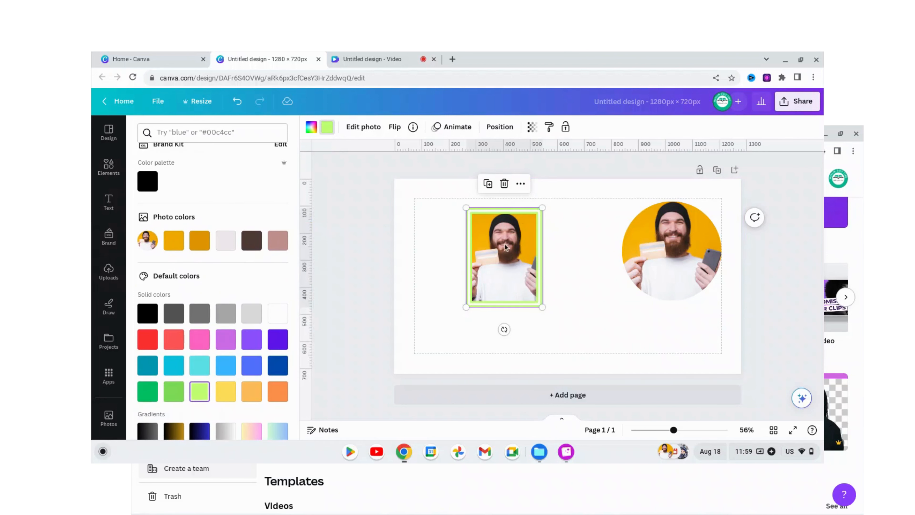
{"action": "left_click_drag", "start_coordinate": [505, 246], "coordinate": [572, 240]}
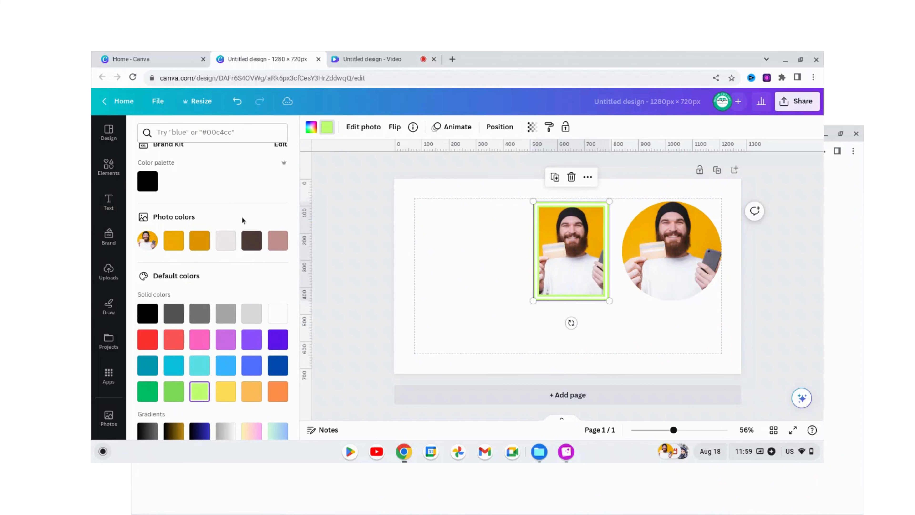
- Add a circular frame with a thick ring border beside the portrait frame and fill it with the bearded man's photo
{"action": "left_click", "coordinate": [109, 271]}
{"action": "left_click", "coordinate": [108, 167]}
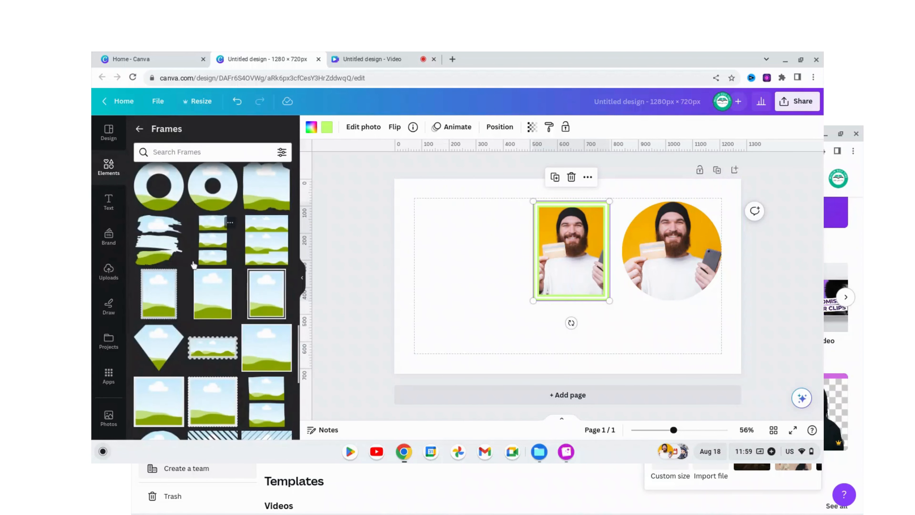
{"action": "scroll", "coordinate": [202, 260], "scroll_direction": "down", "scroll_amount": 5}
{"action": "scroll", "coordinate": [209, 287], "scroll_direction": "down", "scroll_amount": 1}
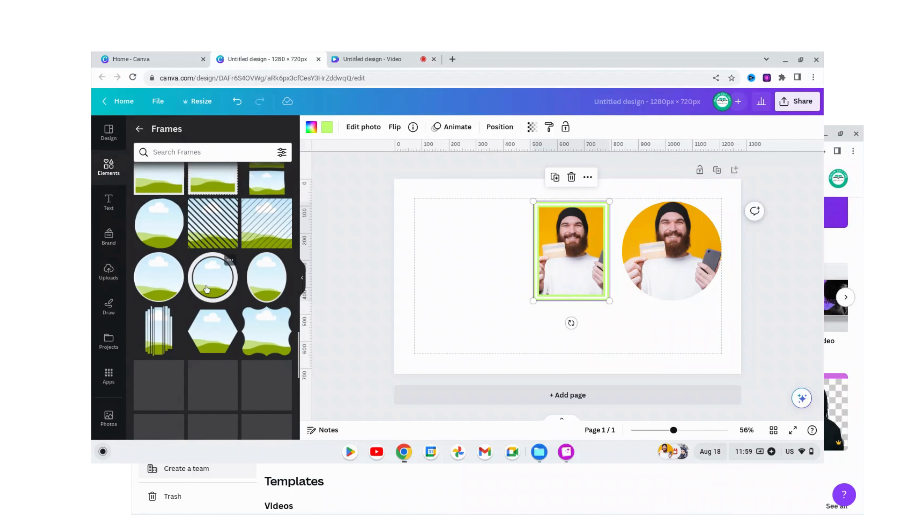
{"action": "left_click_drag", "start_coordinate": [214, 269], "coordinate": [449, 255]}
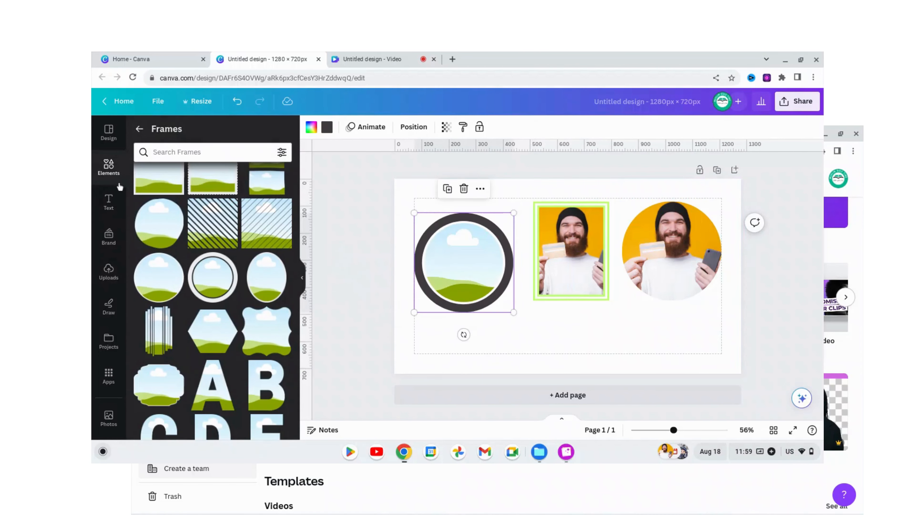
{"action": "left_click", "coordinate": [108, 274]}
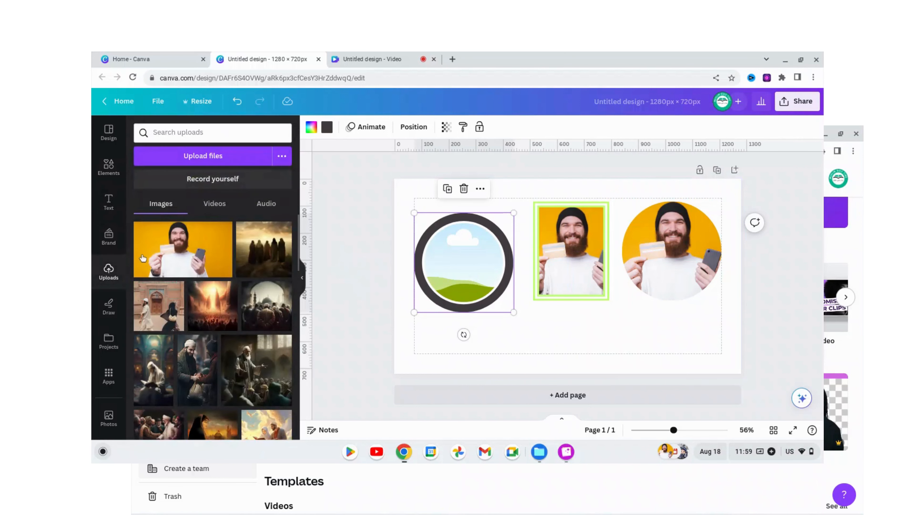
{"action": "left_click_drag", "start_coordinate": [157, 251], "coordinate": [438, 261]}
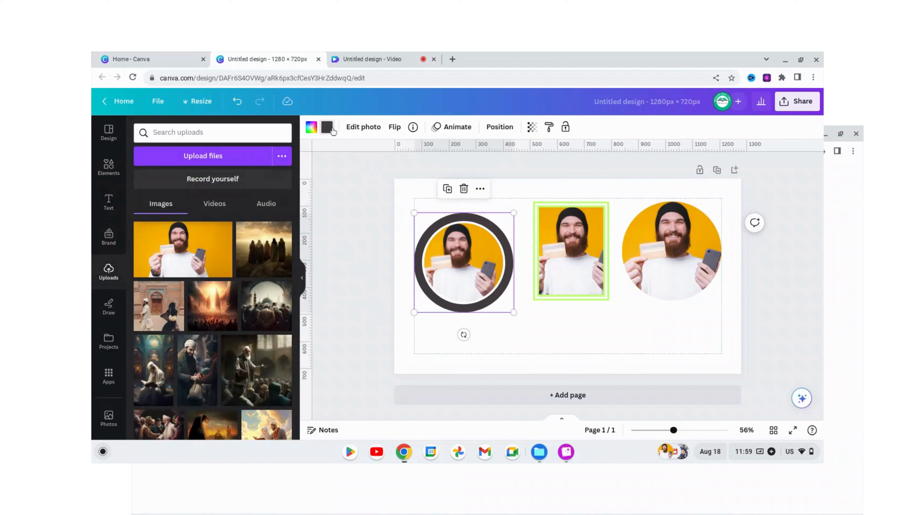
- Recolour the circular frame's thick ring with the black-to-blue gradient
{"action": "left_click", "coordinate": [327, 128]}
{"action": "left_click", "coordinate": [199, 189]}
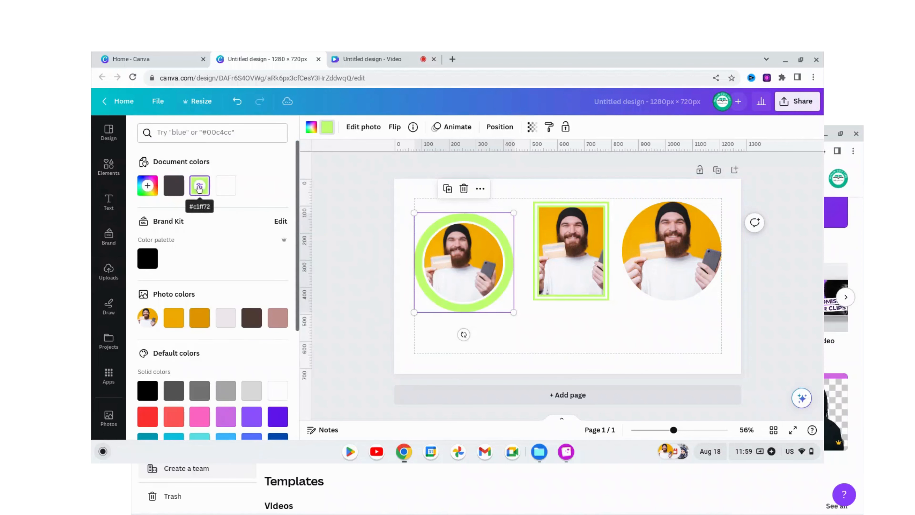
{"action": "scroll", "coordinate": [202, 325], "scroll_direction": "down", "scroll_amount": 3}
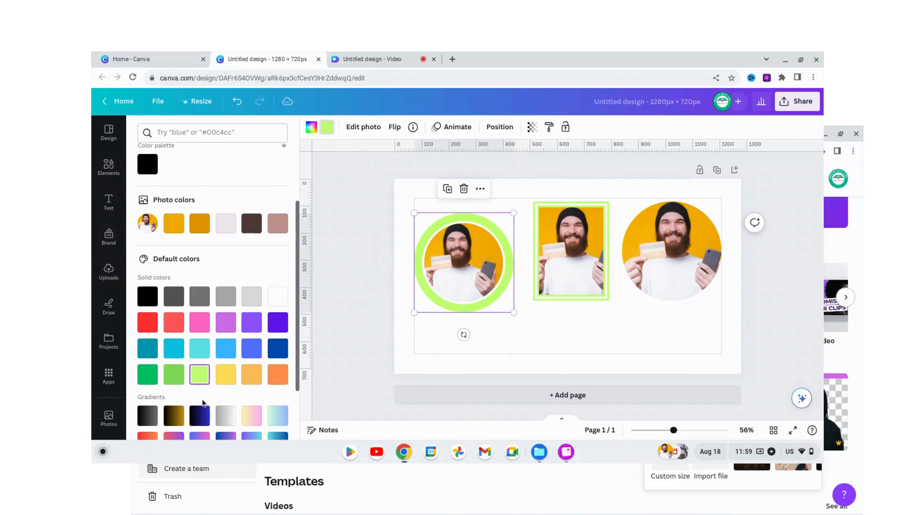
{"action": "left_click", "coordinate": [200, 416]}
- Delete the green portrait frame and the borderless circular frame together with their photos
{"action": "left_click_drag", "start_coordinate": [526, 191], "coordinate": [772, 317]}
{"action": "key", "text": "Delete"}
- Enlarge the ring-bordered circular photo and centre it on the page
{"action": "left_click_drag", "start_coordinate": [463, 274], "coordinate": [558, 277]}
{"action": "left_click_drag", "start_coordinate": [509, 217], "coordinate": [477, 208]}
{"action": "left_click_drag", "start_coordinate": [559, 245], "coordinate": [569, 268]}
{"action": "left_click", "coordinate": [712, 216]}
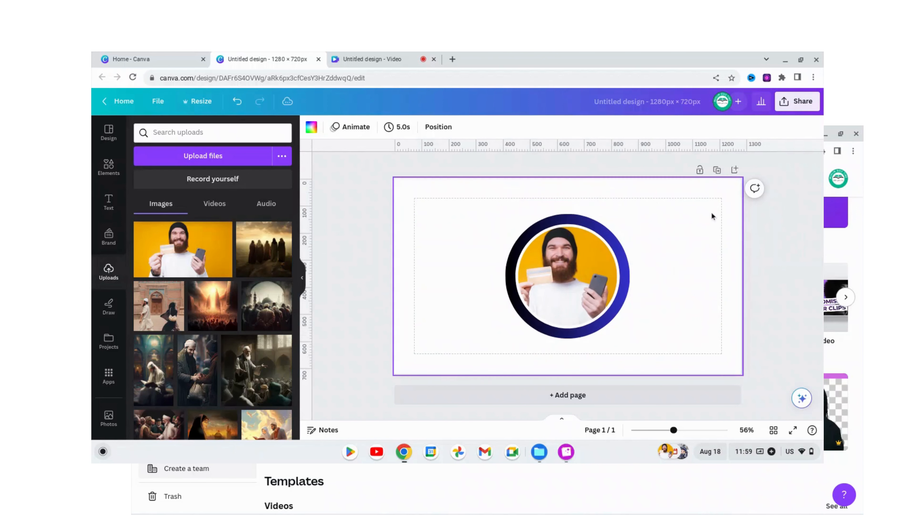
- Download the design as a PNG at size 1 (1,280 × 720 px)
{"action": "left_click", "coordinate": [797, 101]}
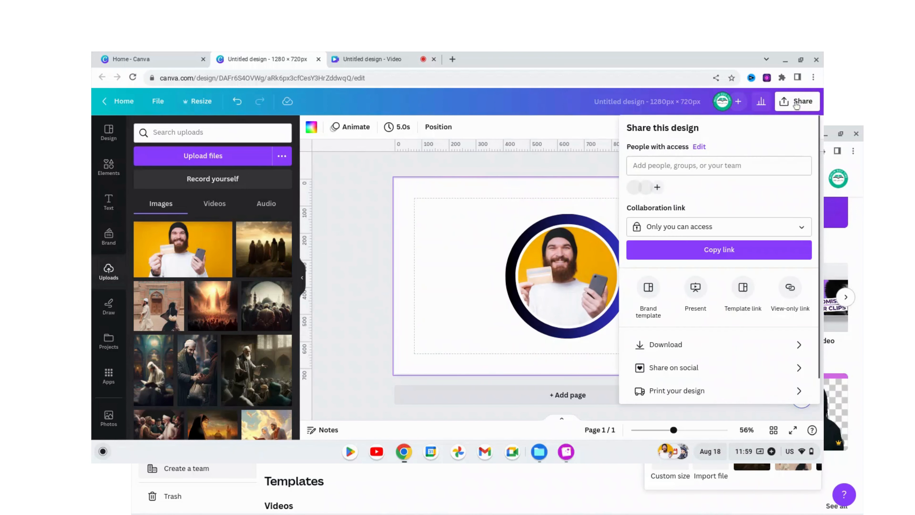
{"action": "left_click", "coordinate": [668, 346]}
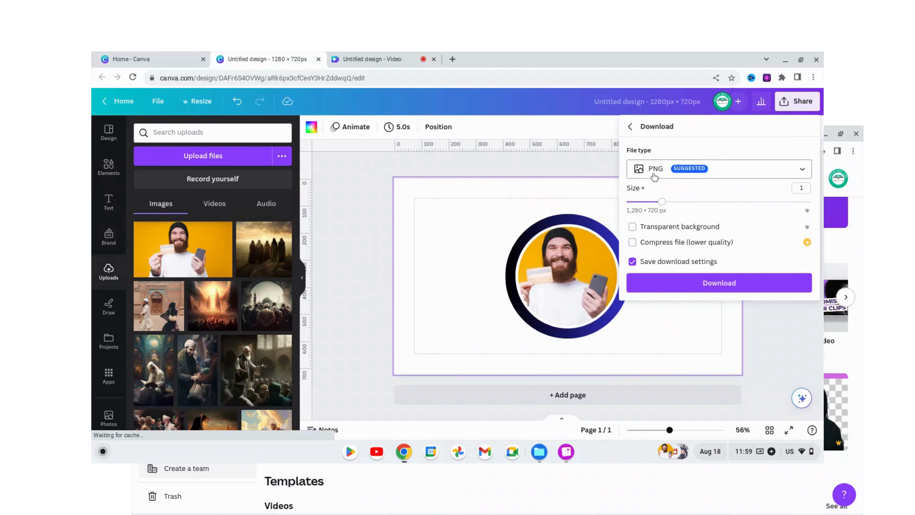
{"action": "left_click", "coordinate": [700, 284]}
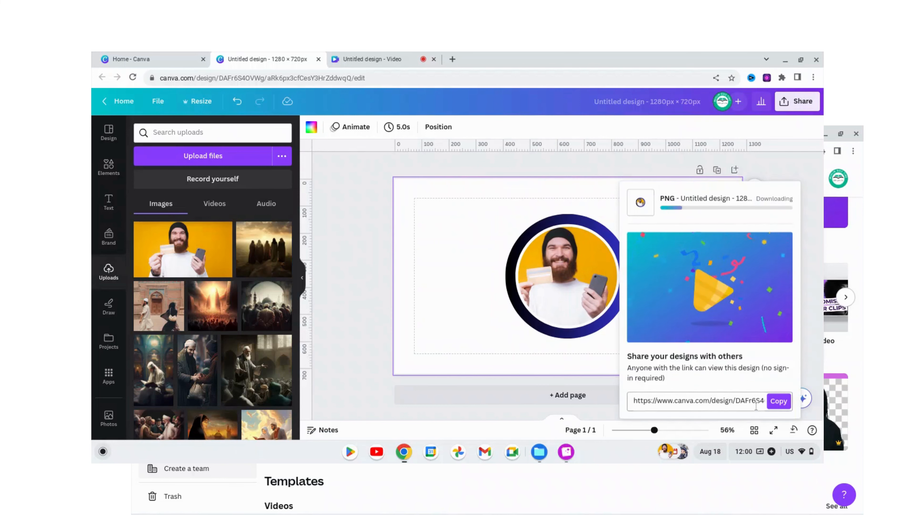